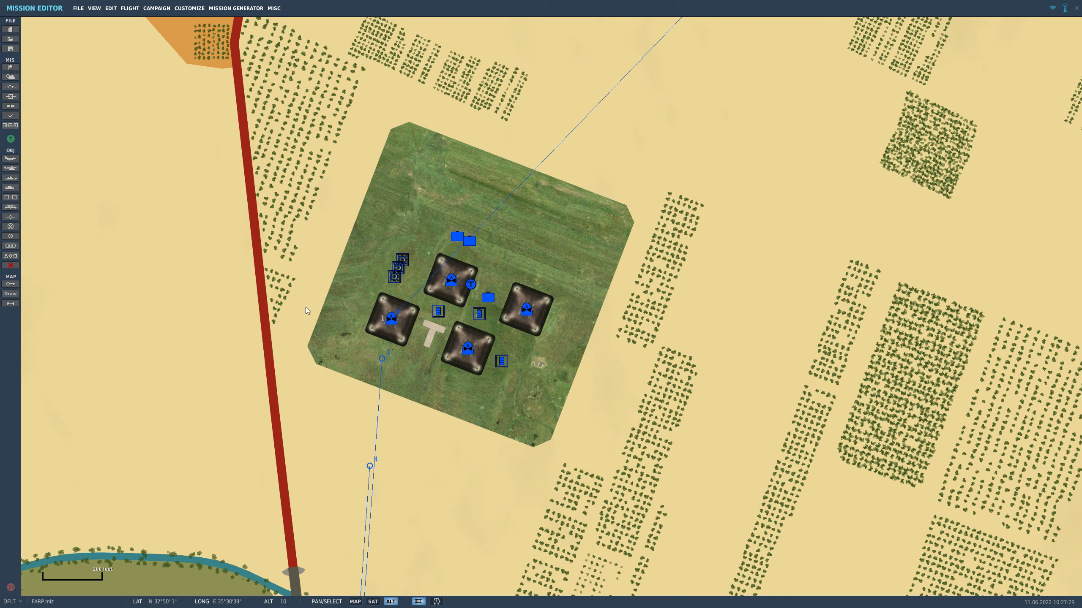
- Start adding a USA static object and review the types available in the Heliports category
click(7, 209)
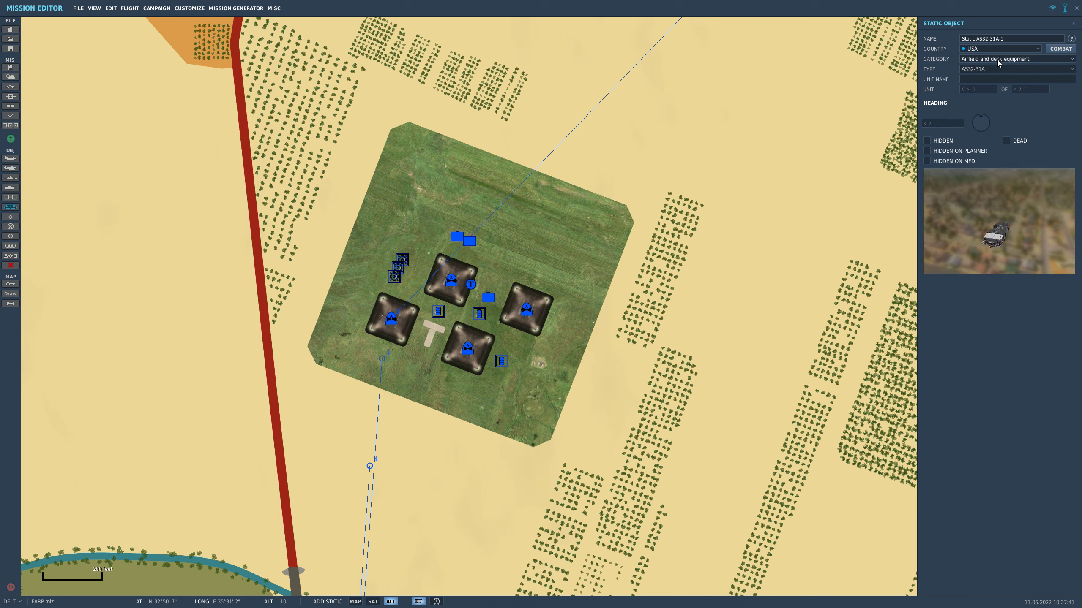
click(983, 62)
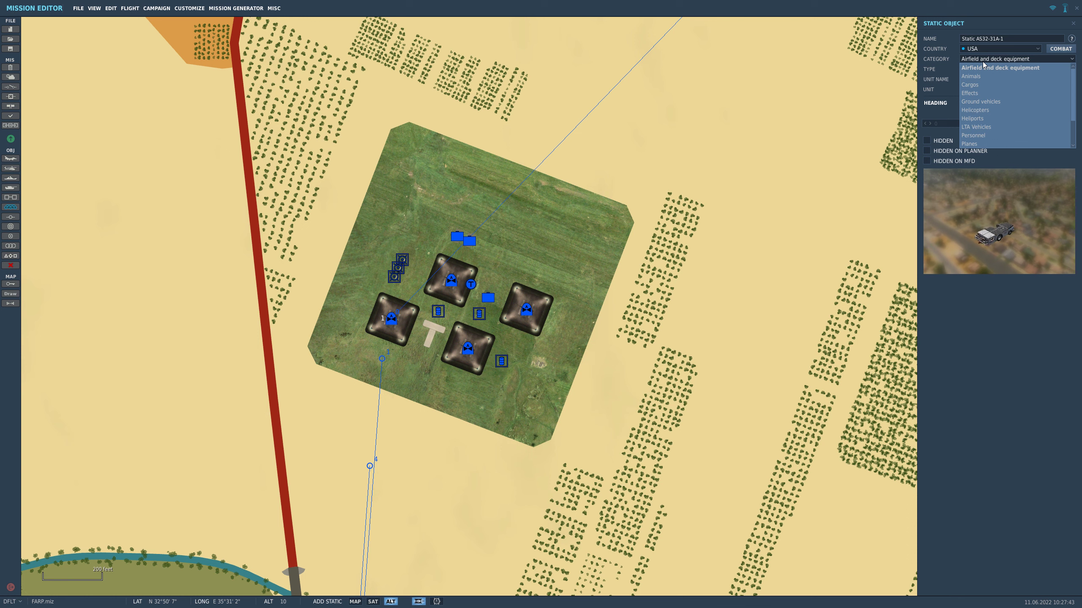
scroll(1016, 93, down, 2)
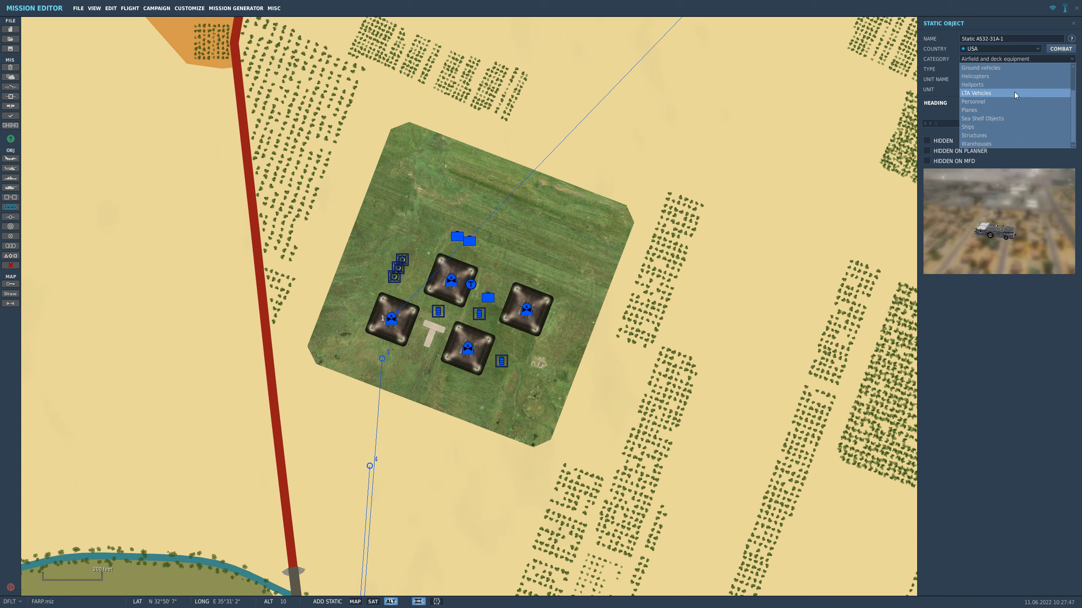
click(988, 83)
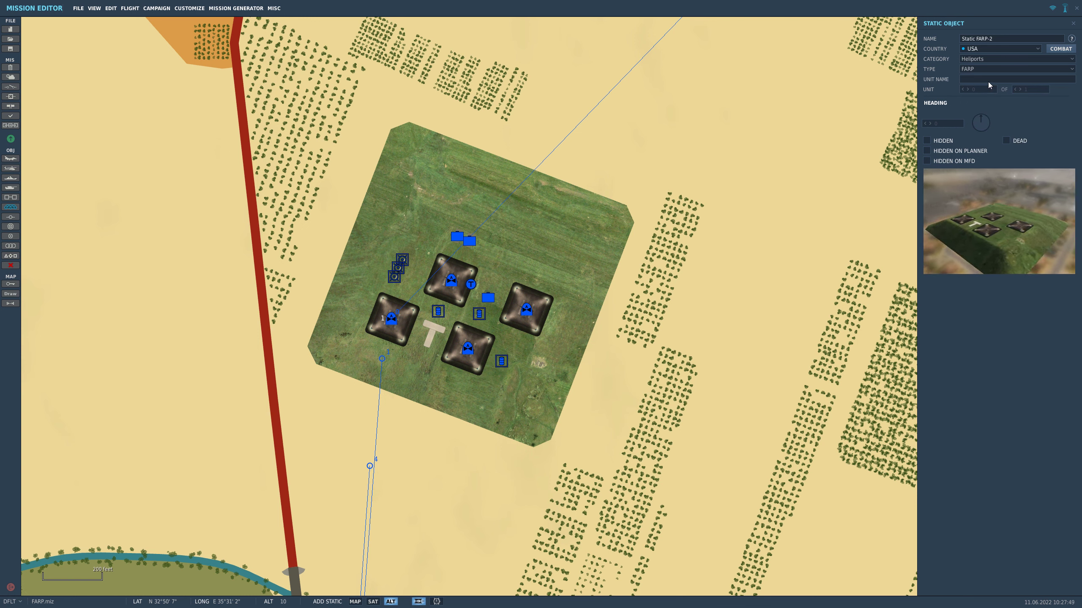
click(993, 70)
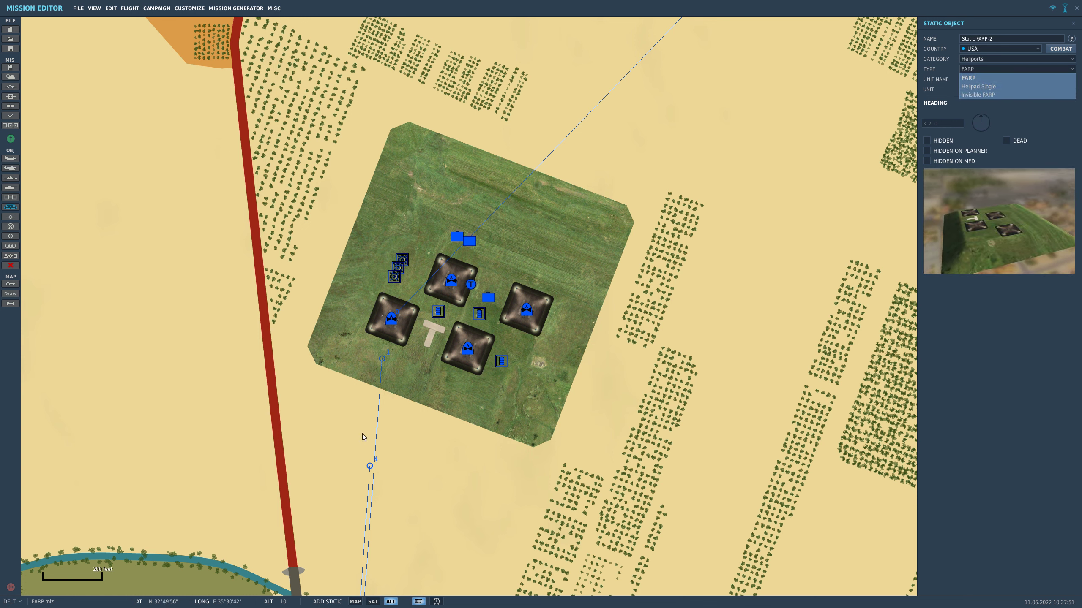
- Switch the static object's category to Structures and look through its types for the FARP support objects
click(990, 57)
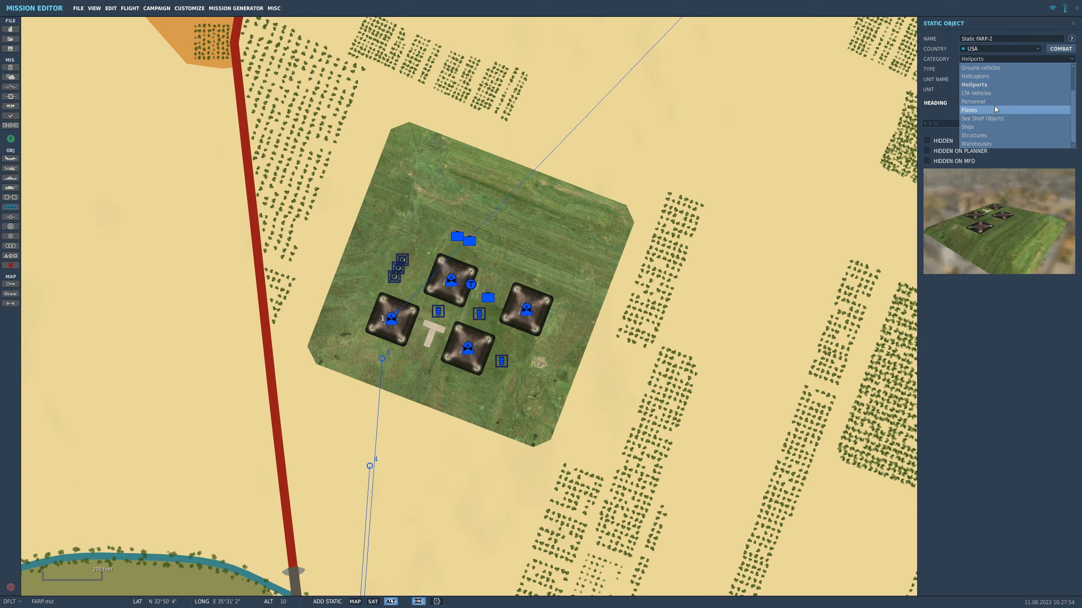
click(979, 136)
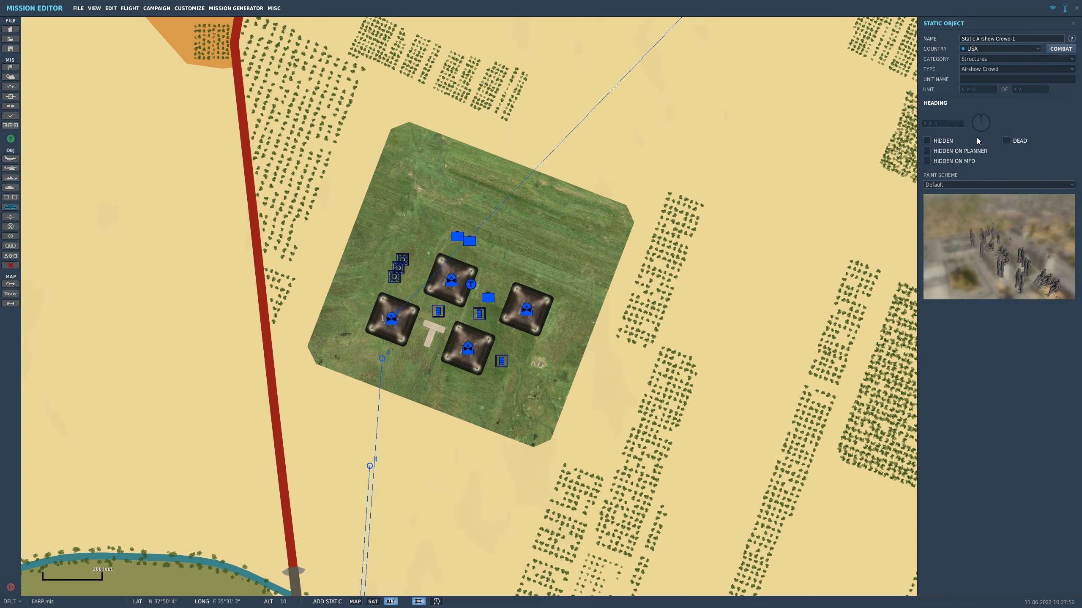
click(998, 71)
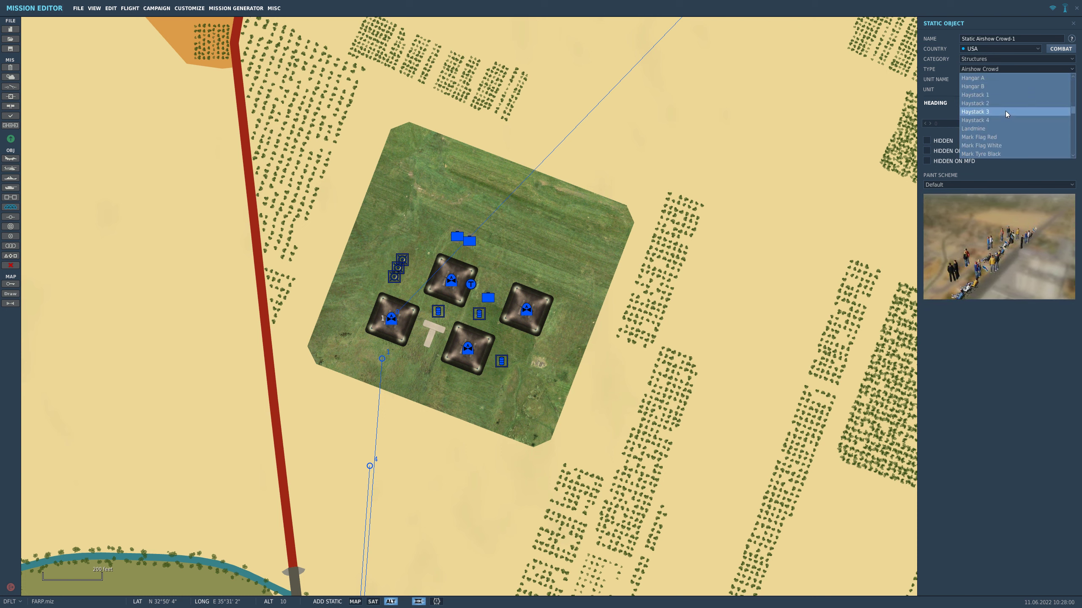
scroll(1006, 111, down, 3)
scroll(1007, 107, up, 4)
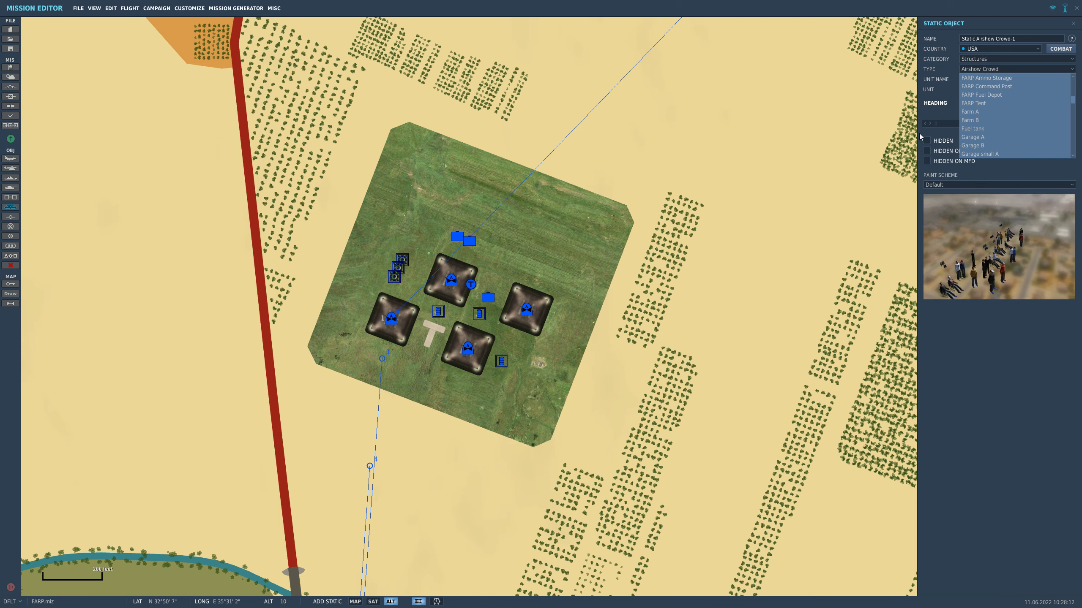
- Place a static AH-1W from the Helicopters category on the FARP's easternmost pad, just west of the helicopter already there
click(987, 59)
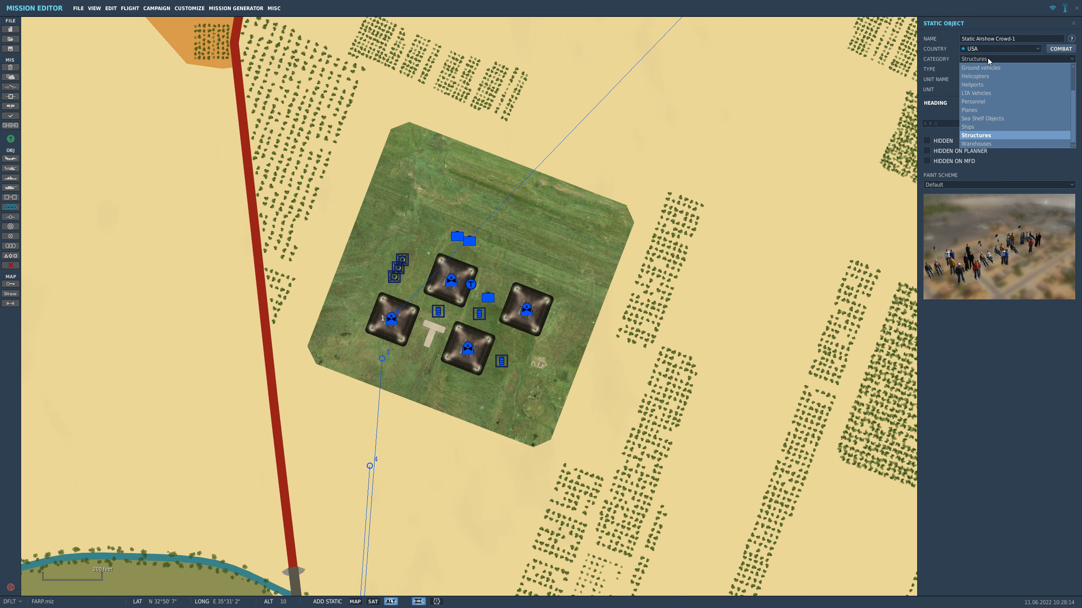
click(982, 79)
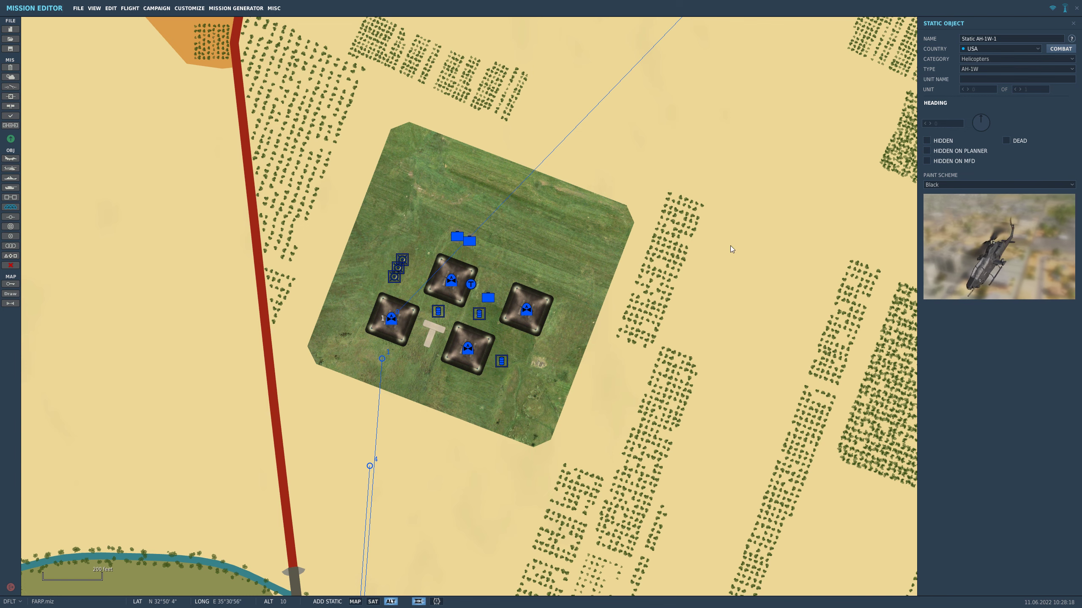
scroll(490, 332, up, 2)
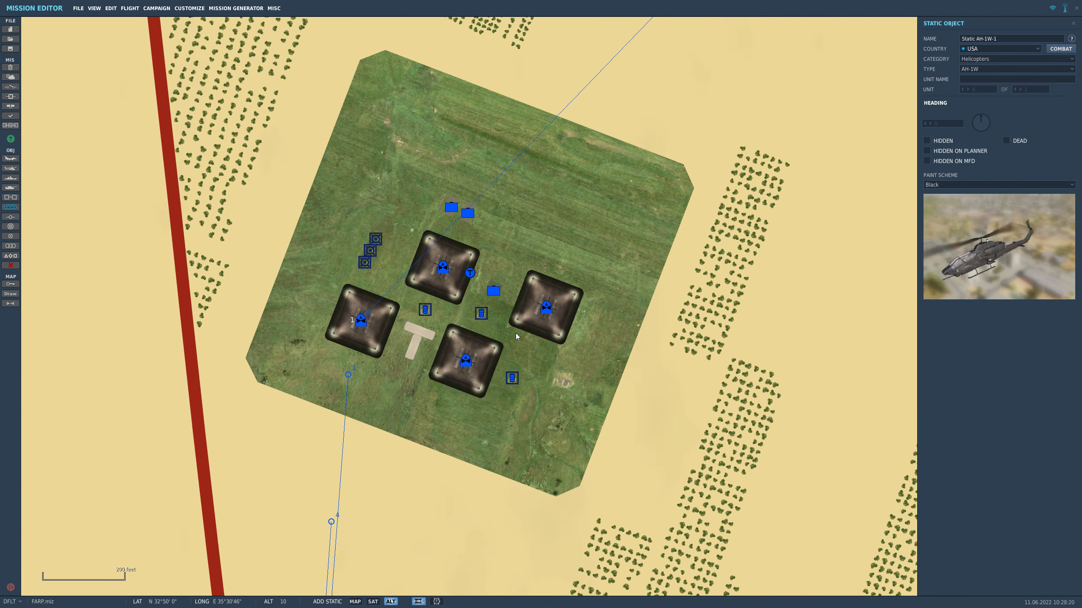
scroll(541, 362, up, 1)
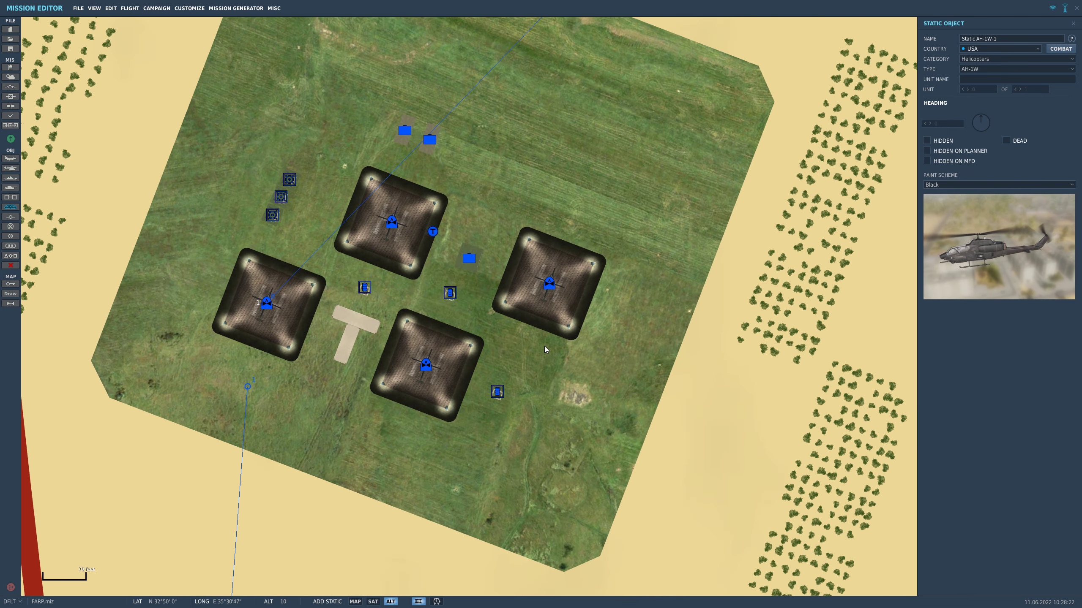
scroll(544, 348, up, 1)
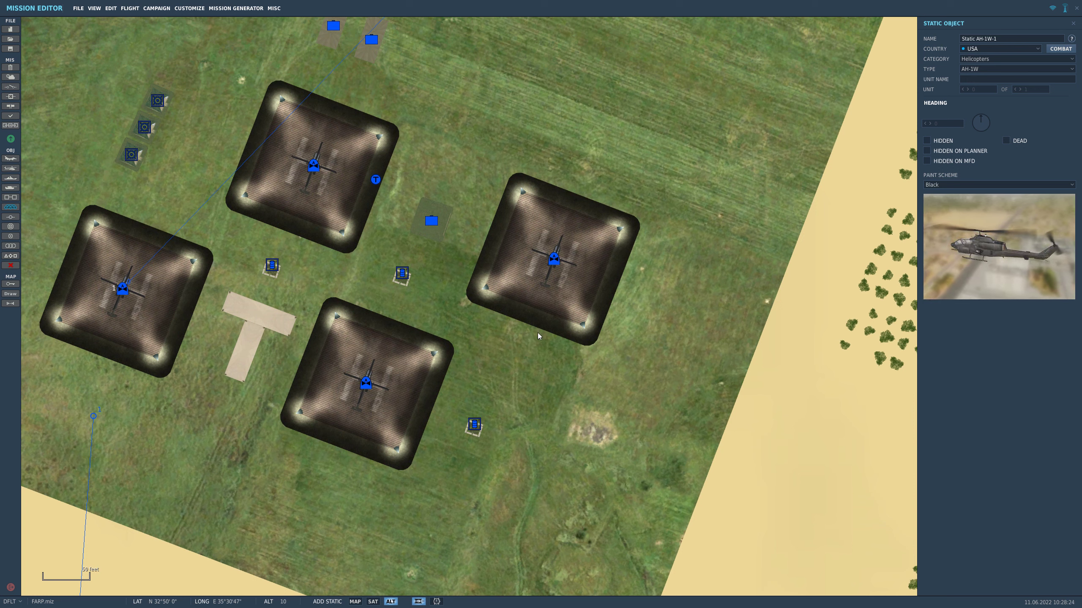
click(555, 258)
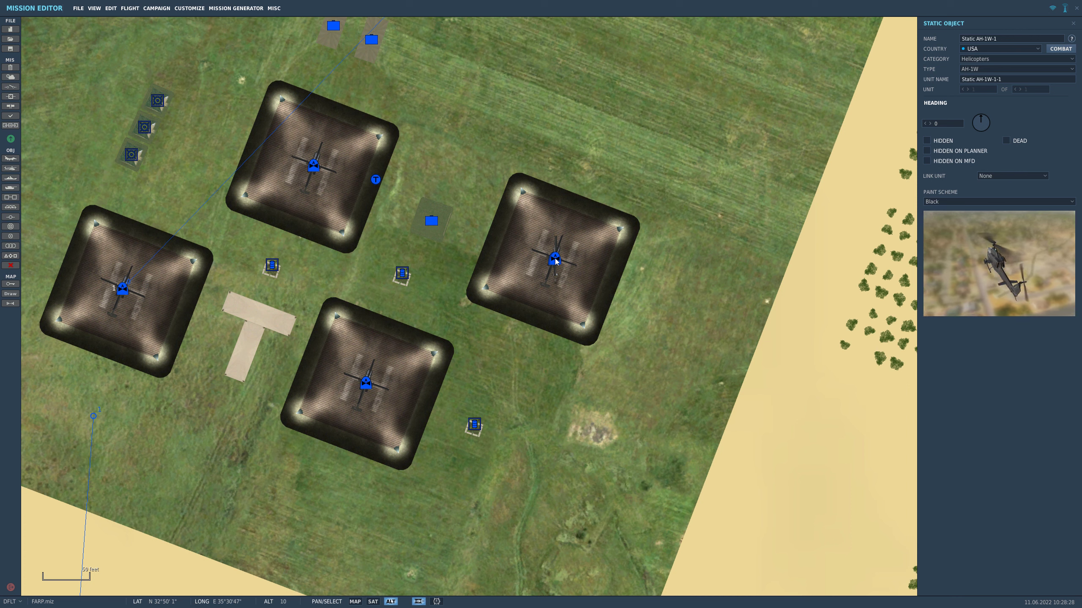
drag(555, 259, 524, 247)
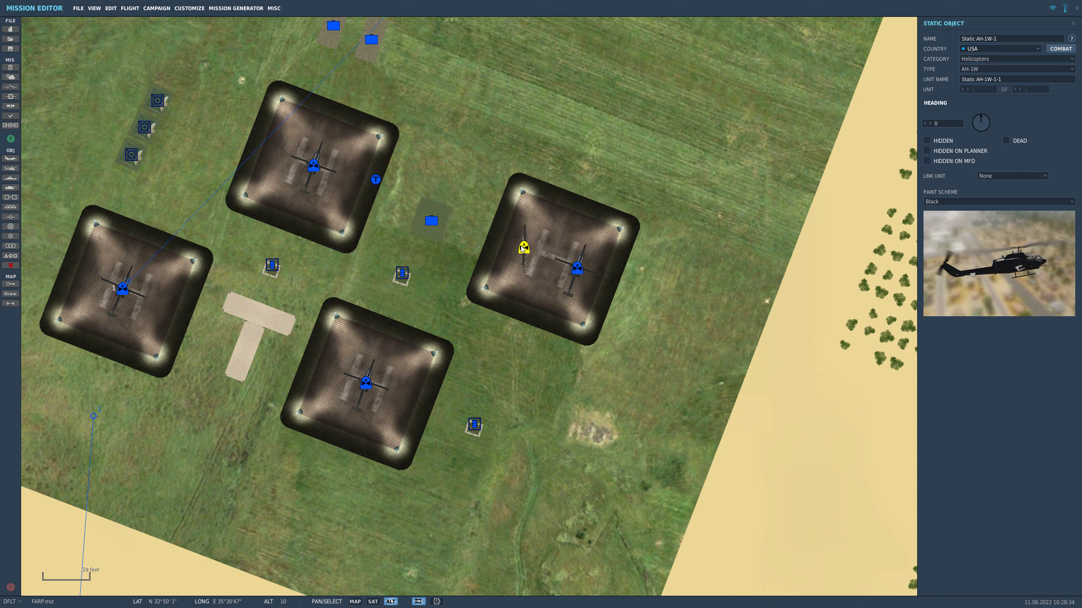
- Set the static AH-1W's heading to 23 degrees
click(980, 118)
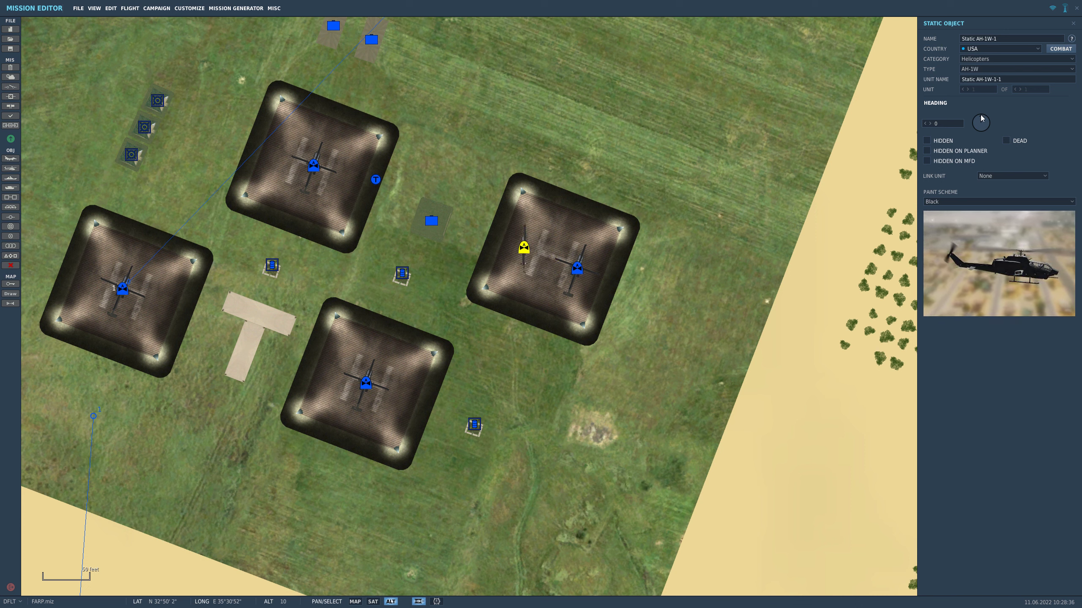
drag(980, 118, 986, 118)
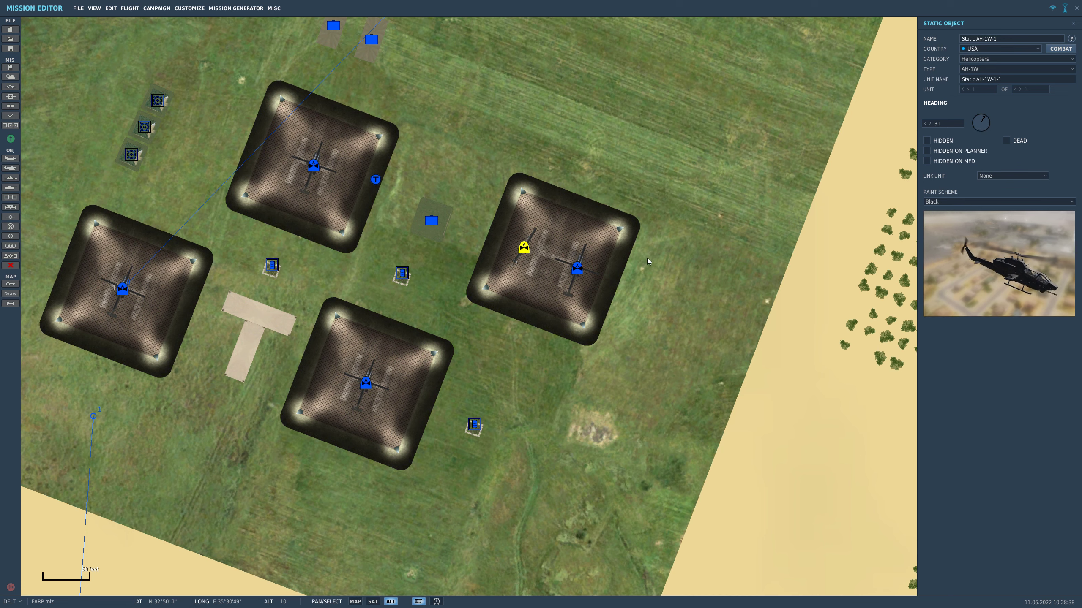
scroll(482, 248, up, 2)
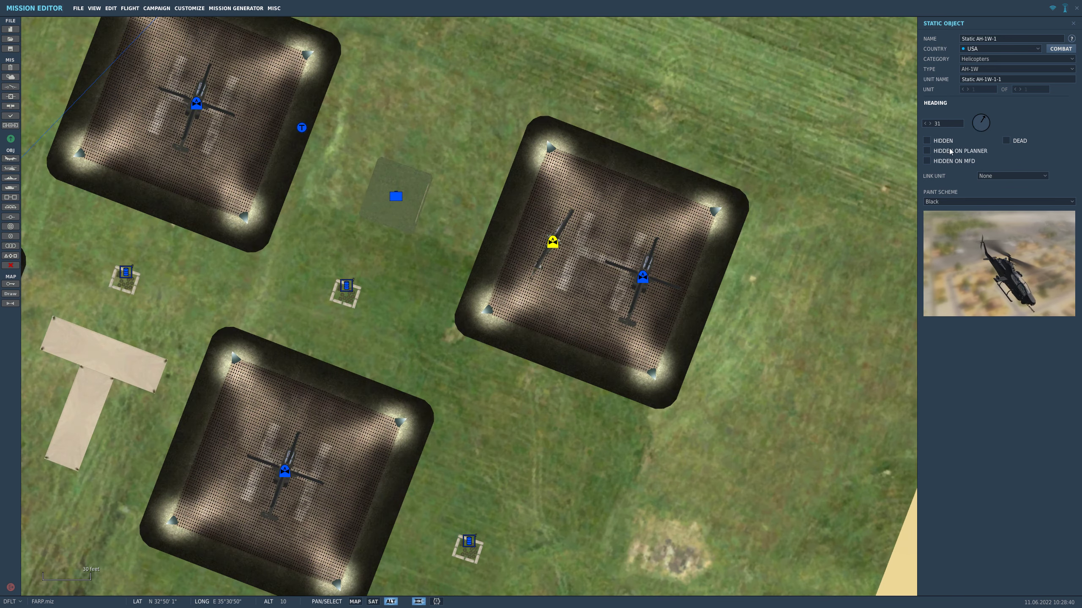
click(926, 125)
click(926, 124)
click(926, 124)
click(926, 124)
click(926, 125)
click(926, 124)
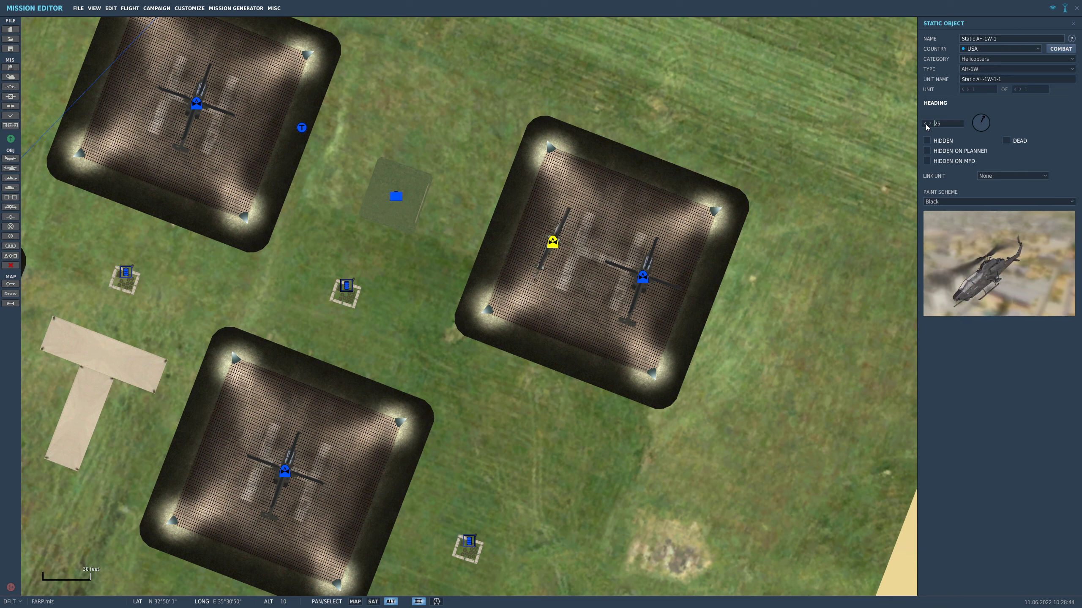
click(926, 125)
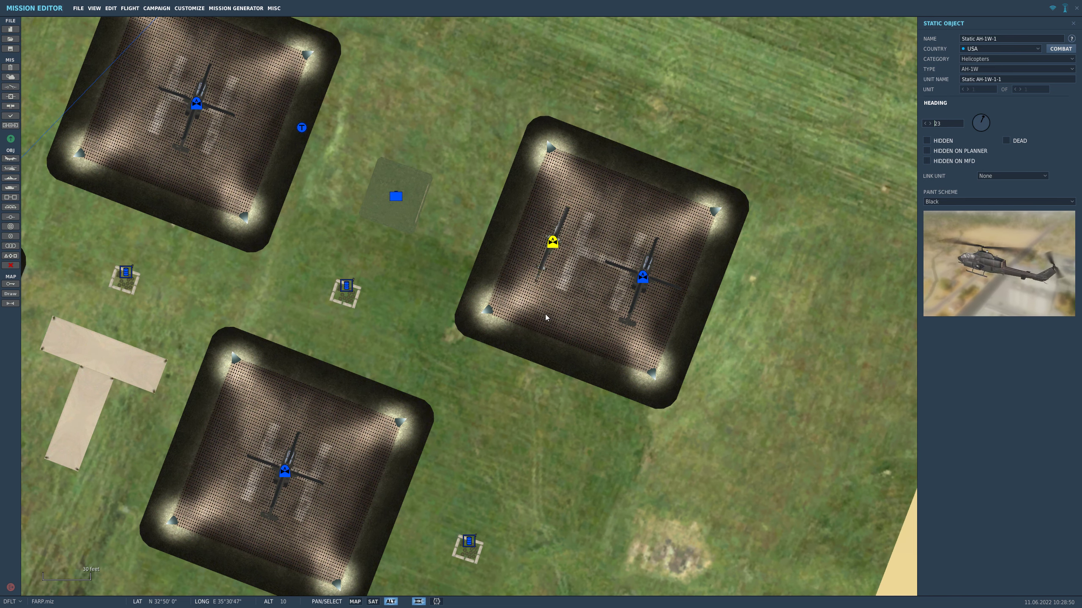
- Select the "On the pad" helicopter group on the FARP's western pad and examine its route, including waypoint 1
scroll(501, 328, down, 5)
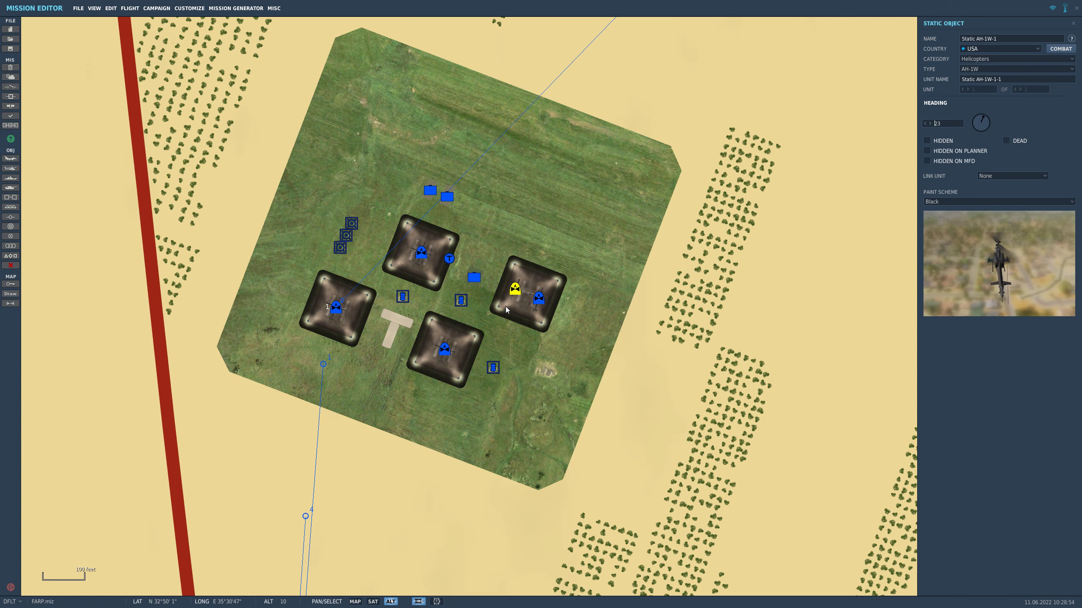
scroll(506, 305, down, 2)
scroll(510, 301, down, 1)
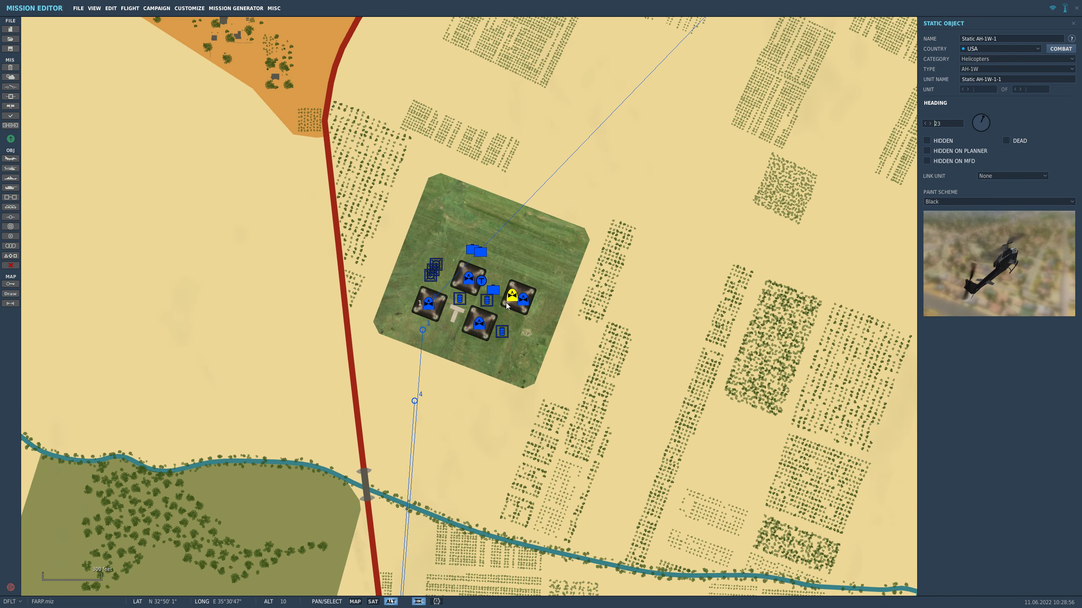
click(428, 306)
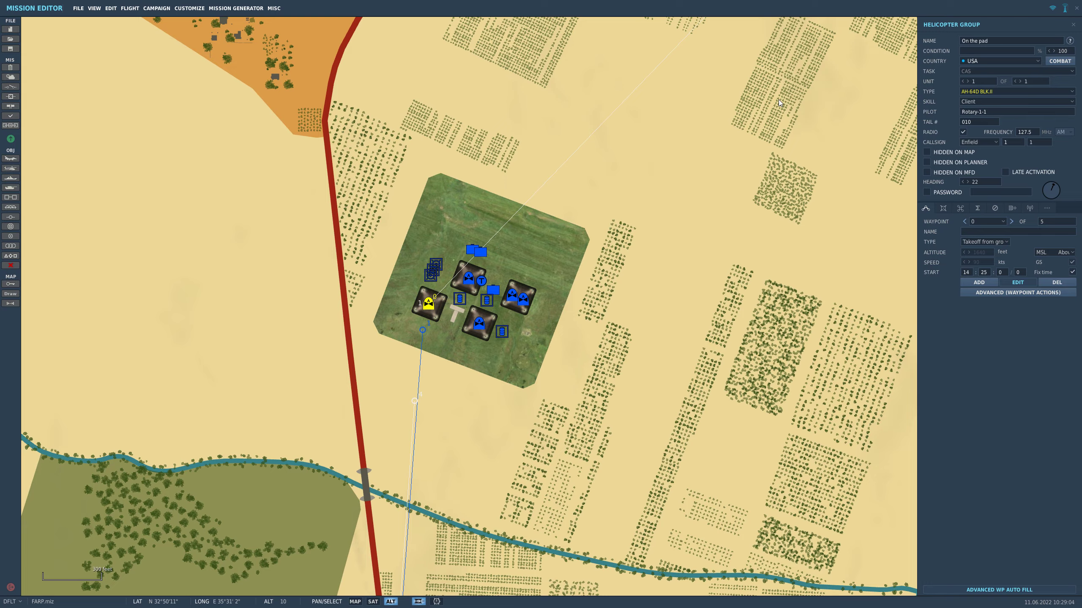
drag(778, 99, 602, 293)
drag(798, 136, 676, 225)
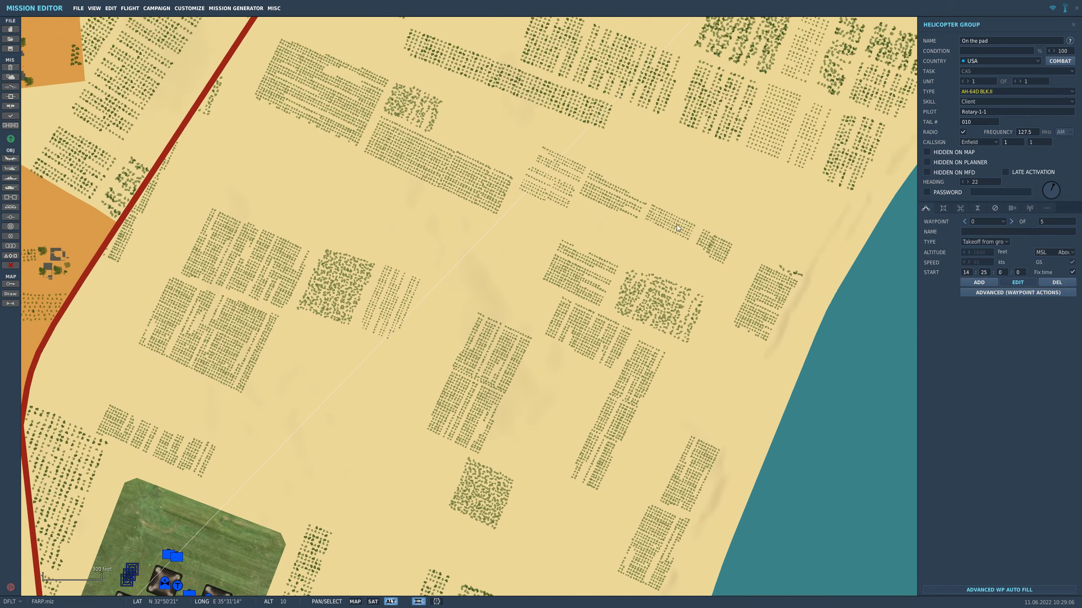
scroll(676, 225, down, 5)
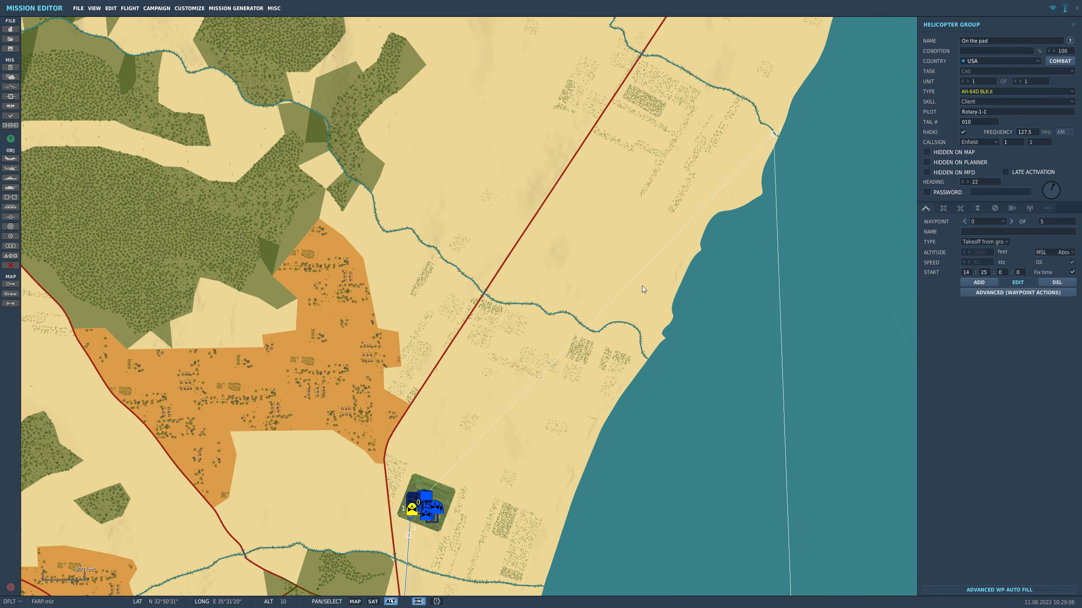
click(774, 135)
scroll(621, 381, down, 3)
drag(602, 430, 659, 153)
scroll(571, 184, up, 3)
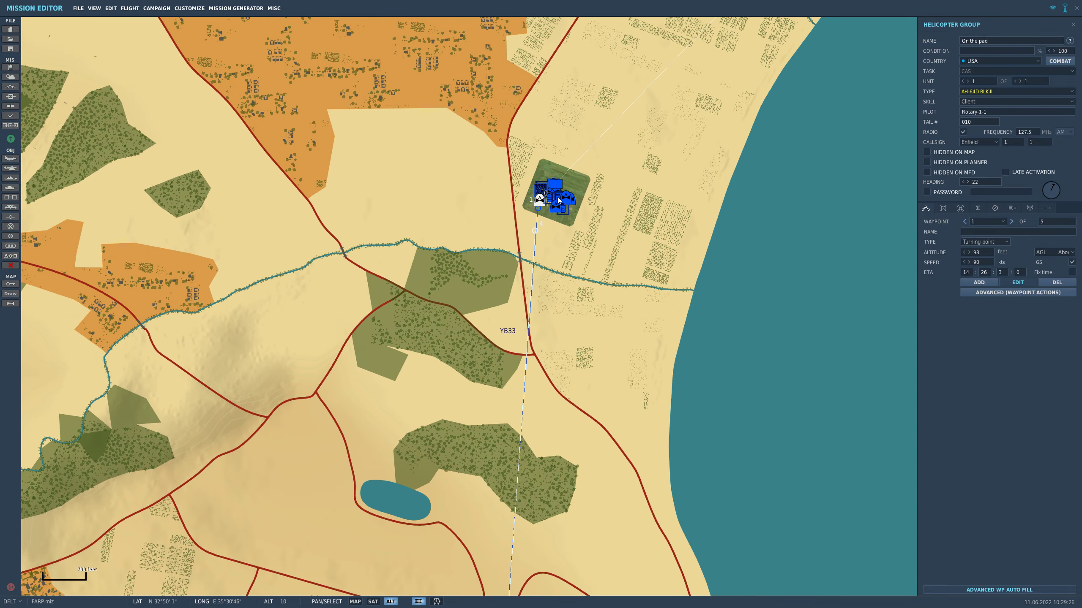
- Select the "On Approach" helicopter group south of the FARP and examine its route back to the pads
scroll(547, 200, up, 2)
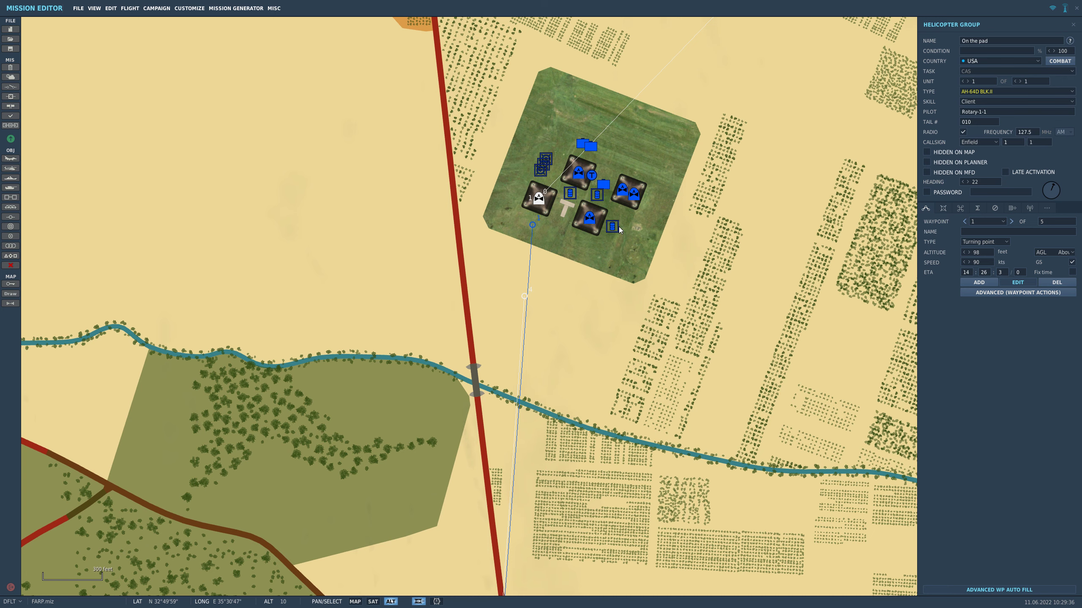
scroll(671, 515, down, 1)
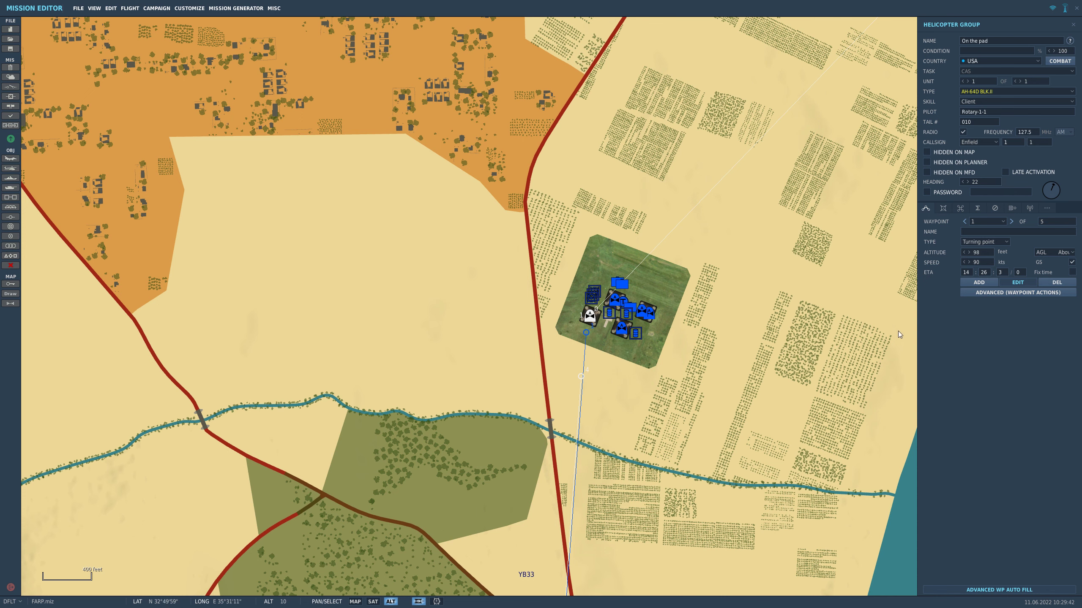
scroll(638, 381, down, 3)
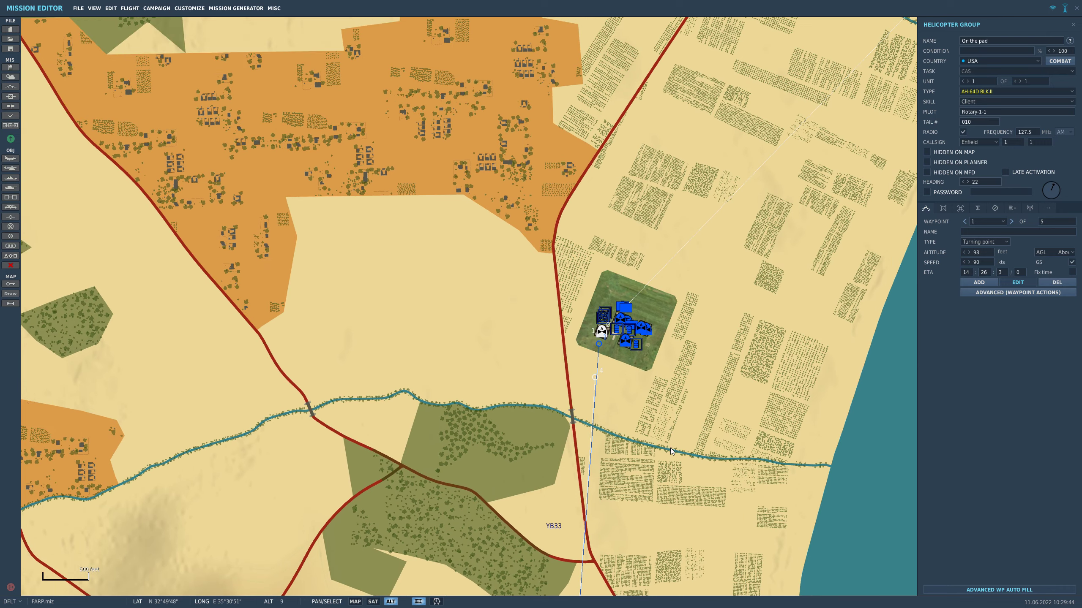
drag(670, 448, 708, 53)
scroll(686, 407, down, 1)
scroll(738, 388, down, 3)
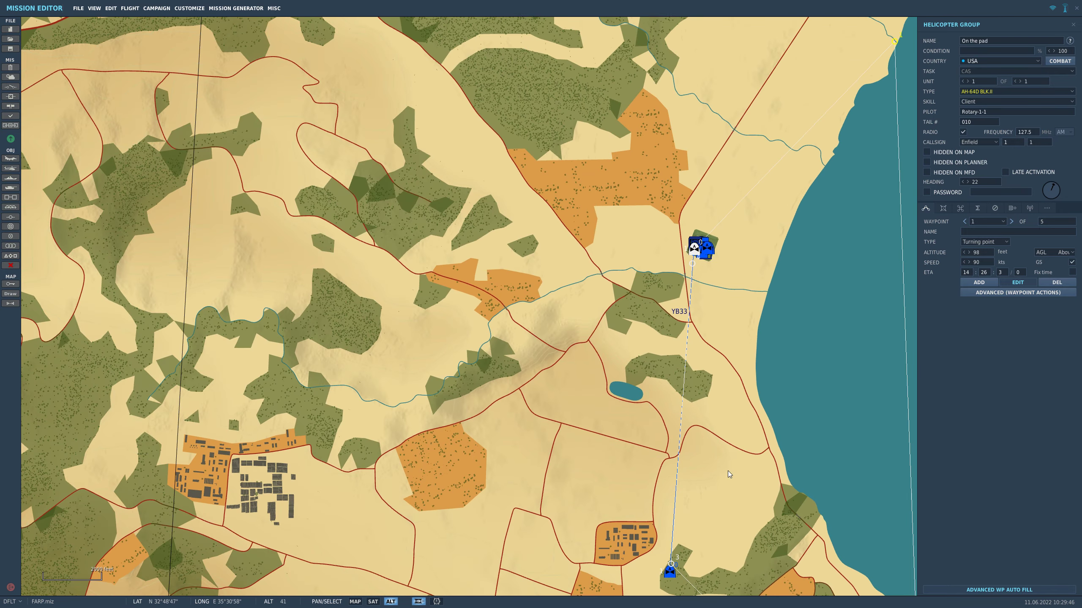
scroll(665, 211, up, 1)
click(608, 310)
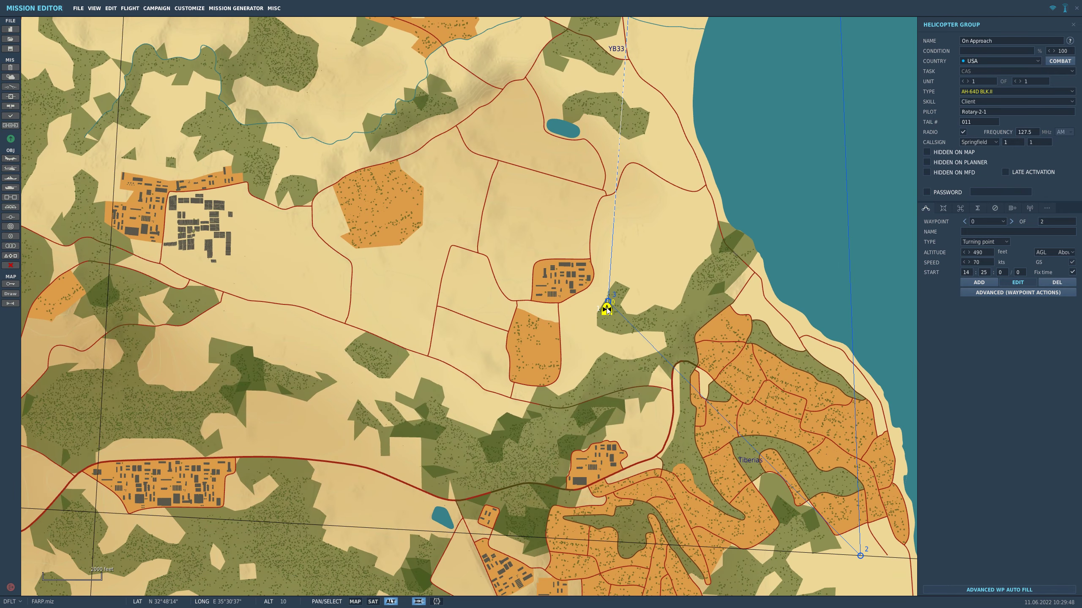
drag(682, 66, 632, 189)
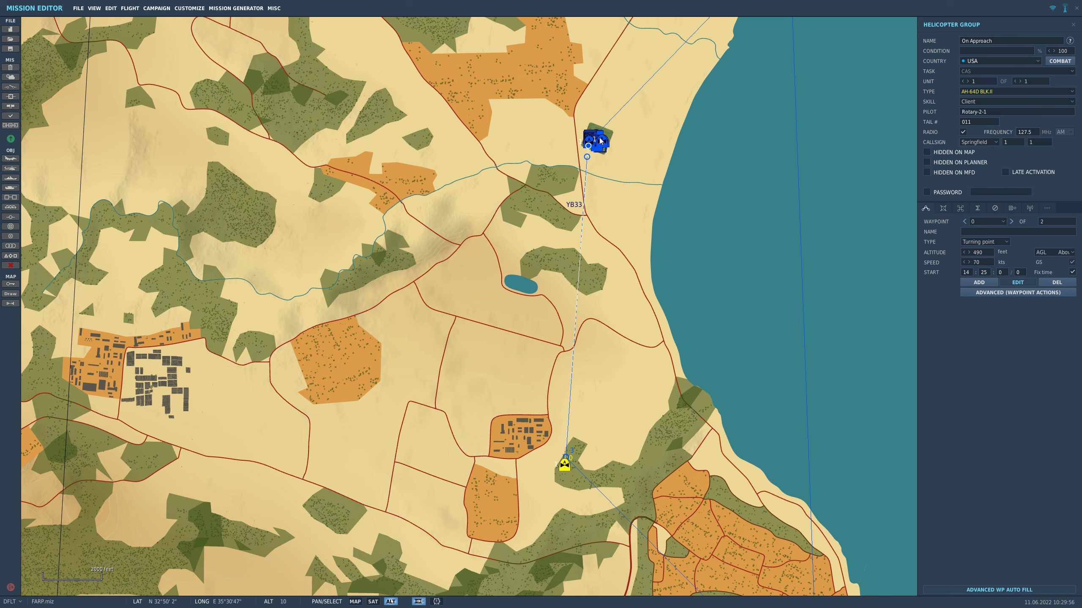
scroll(582, 145, up, 5)
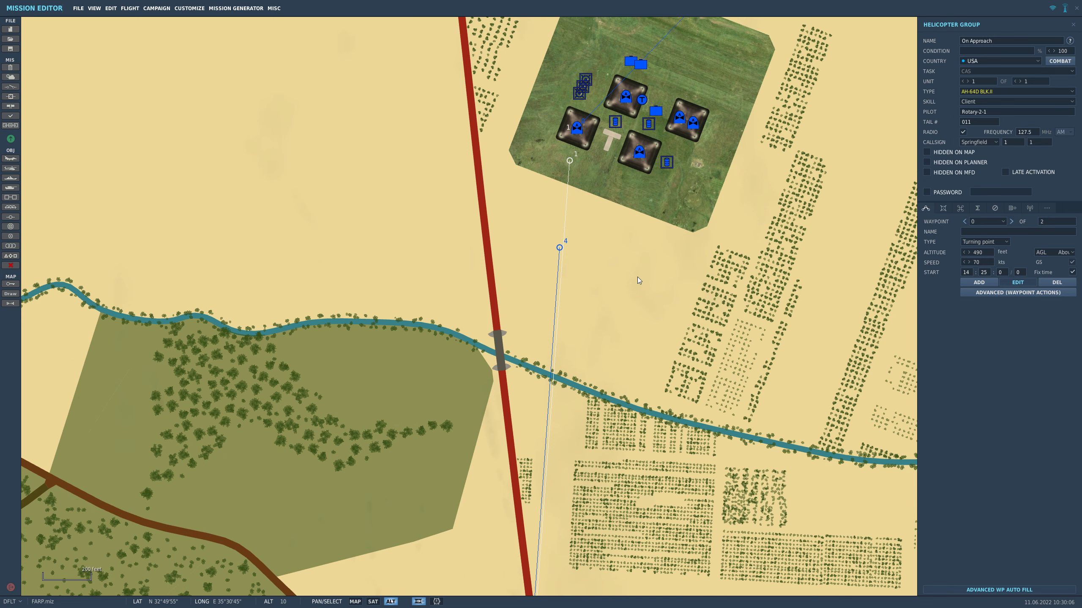
right_drag(758, 195, 679, 322)
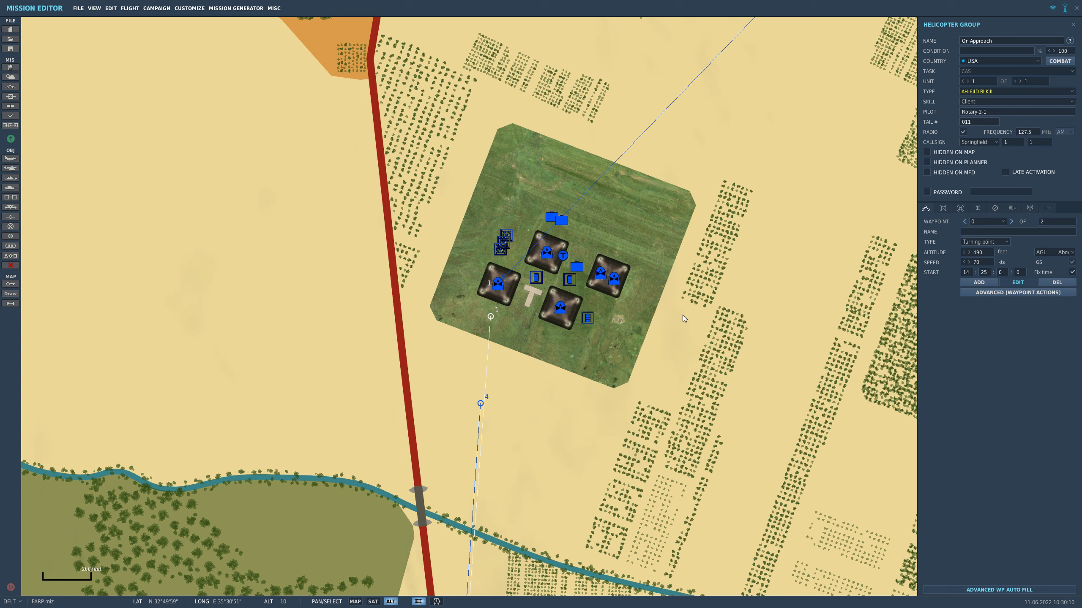